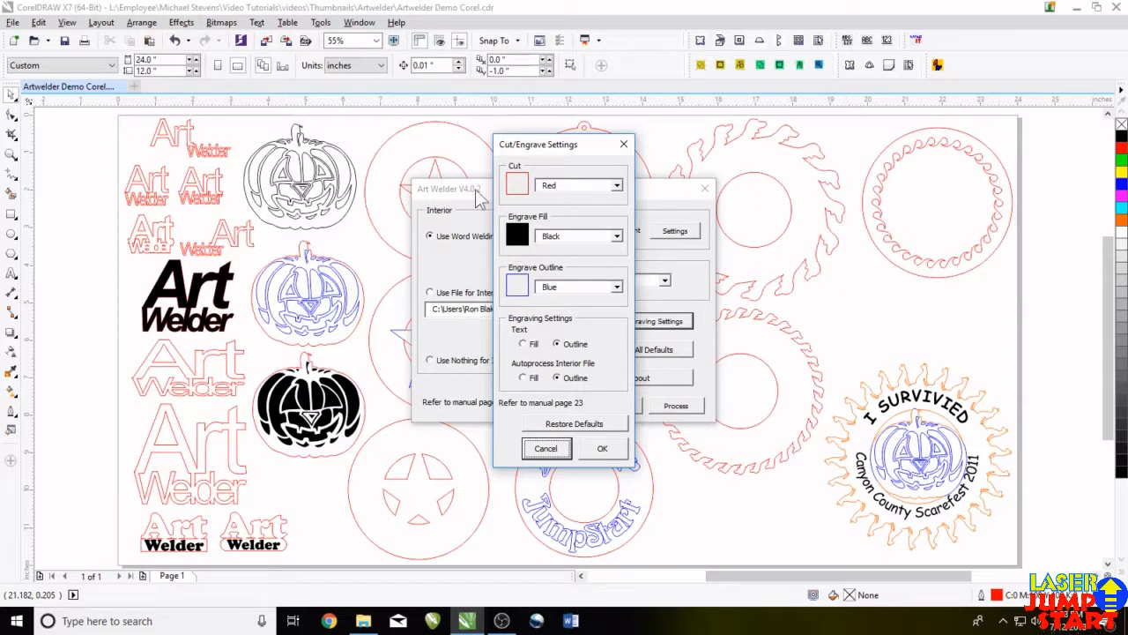
Review the Cut, Engrave Fill and Engrave Outline color choices and the Outline engraving options, discarding any changes
{"action": "left_click", "coordinate": [620, 187]}
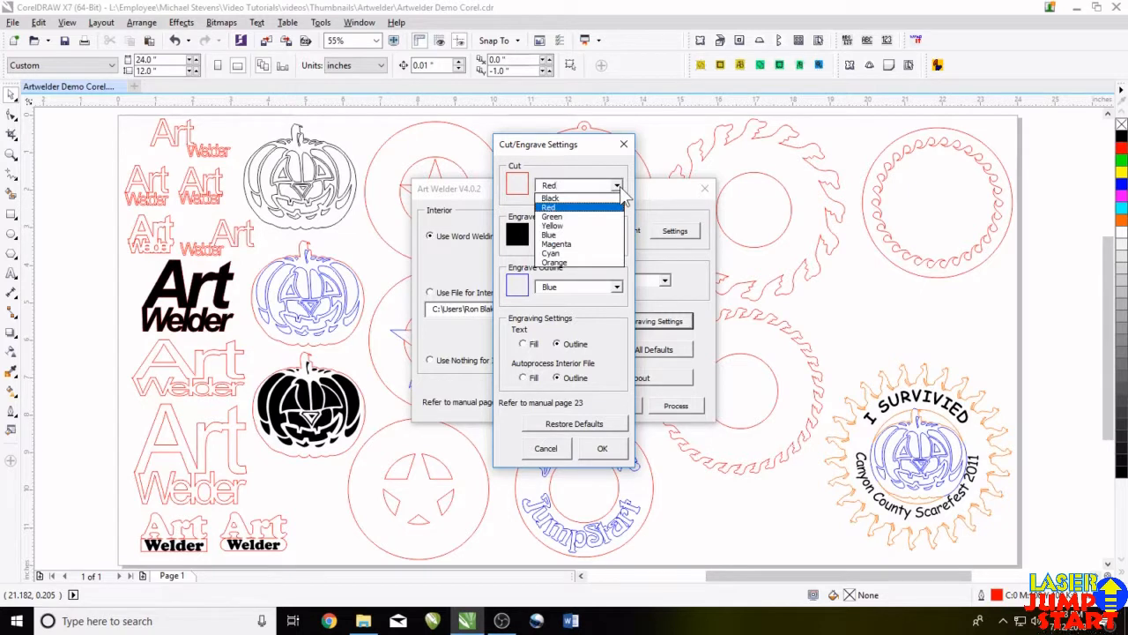
{"action": "left_click", "coordinate": [619, 187]}
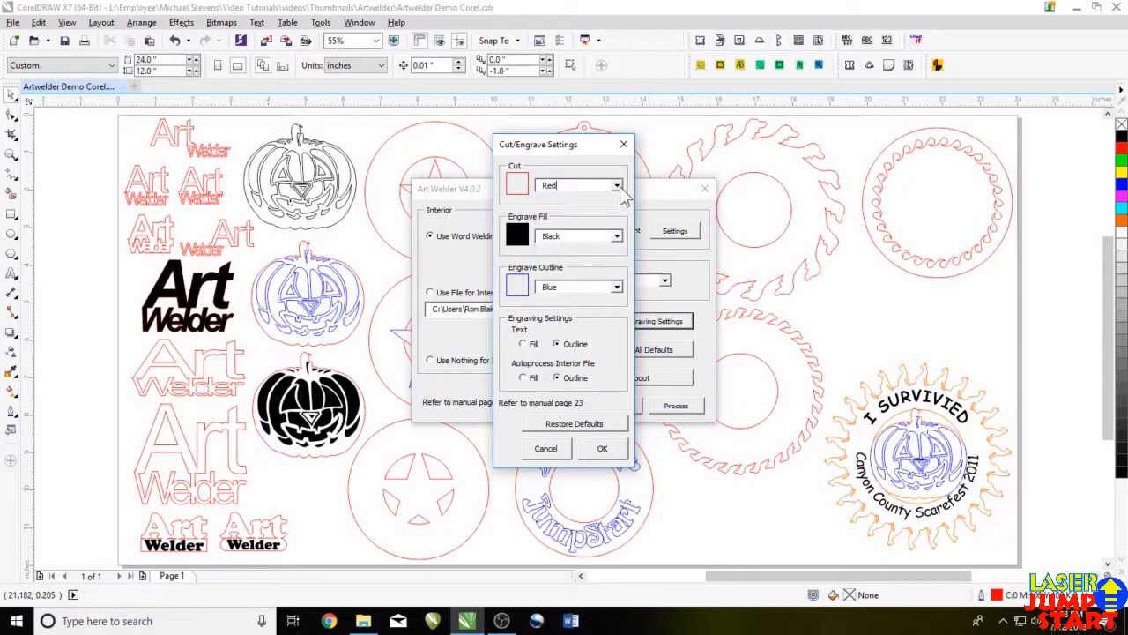
{"action": "left_click", "coordinate": [621, 238]}
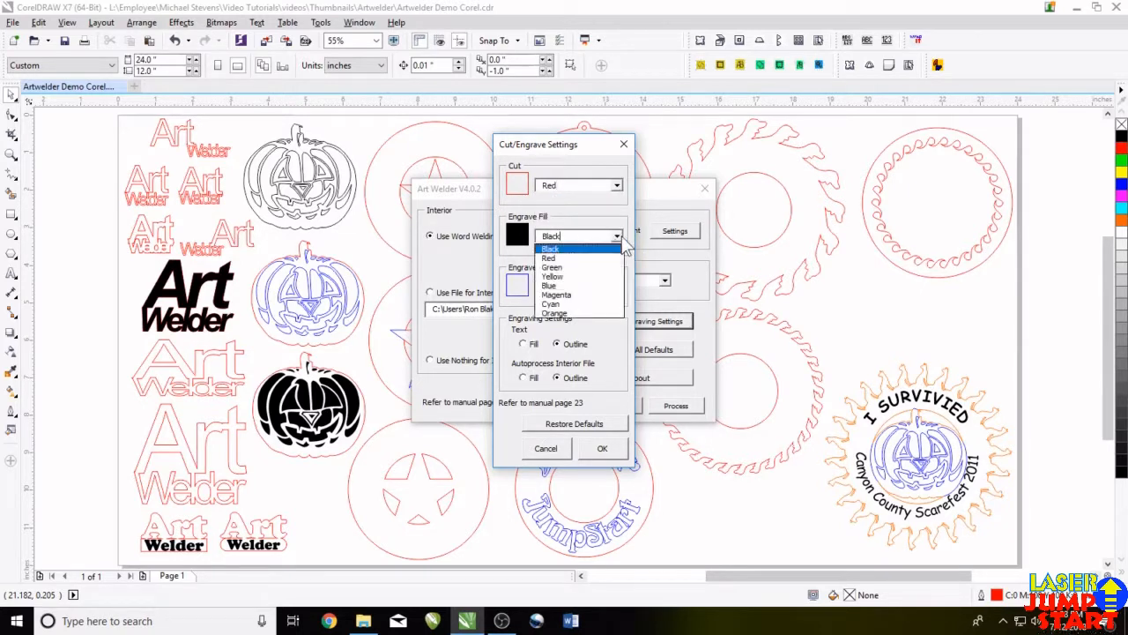
{"action": "left_click", "coordinate": [622, 238]}
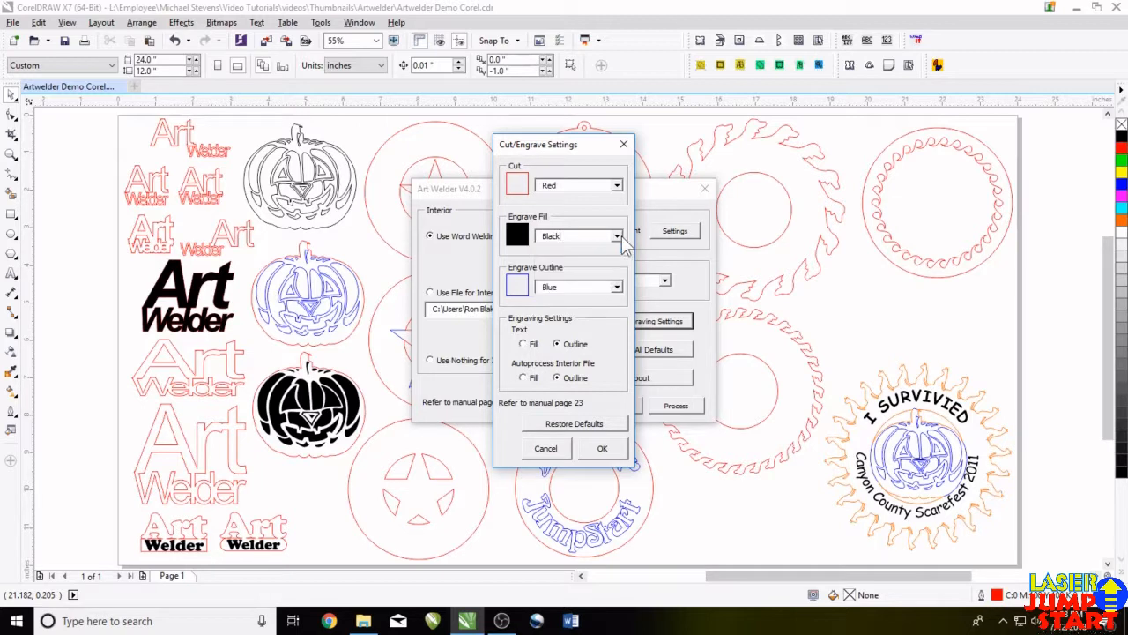
{"action": "left_click", "coordinate": [619, 287]}
{"action": "left_click", "coordinate": [620, 289]}
{"action": "left_click", "coordinate": [556, 345]}
{"action": "left_click", "coordinate": [556, 377]}
{"action": "left_click", "coordinate": [547, 448]}
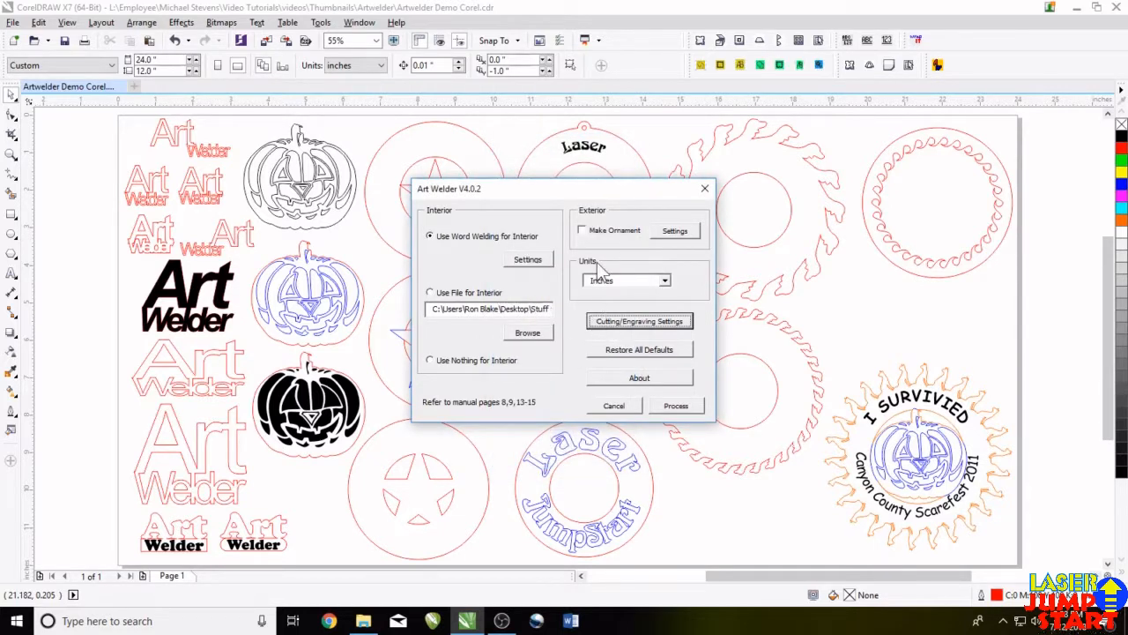
Set the Art Welder units to Inches and reposition the dialog over the sample designs
{"action": "left_click", "coordinate": [666, 283]}
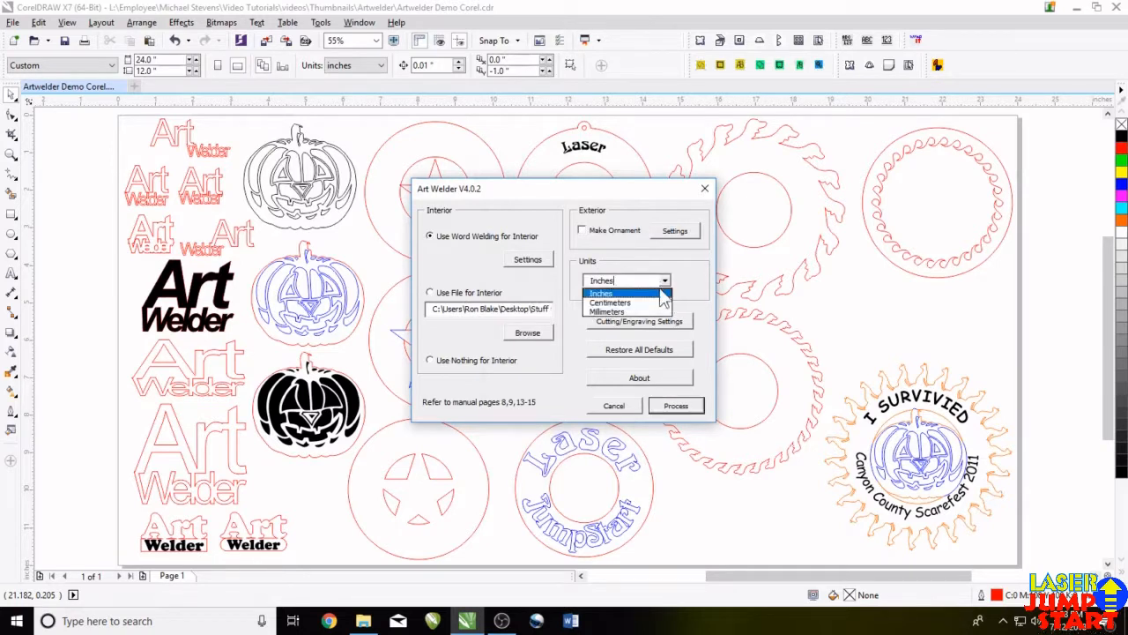
{"action": "left_click", "coordinate": [601, 293]}
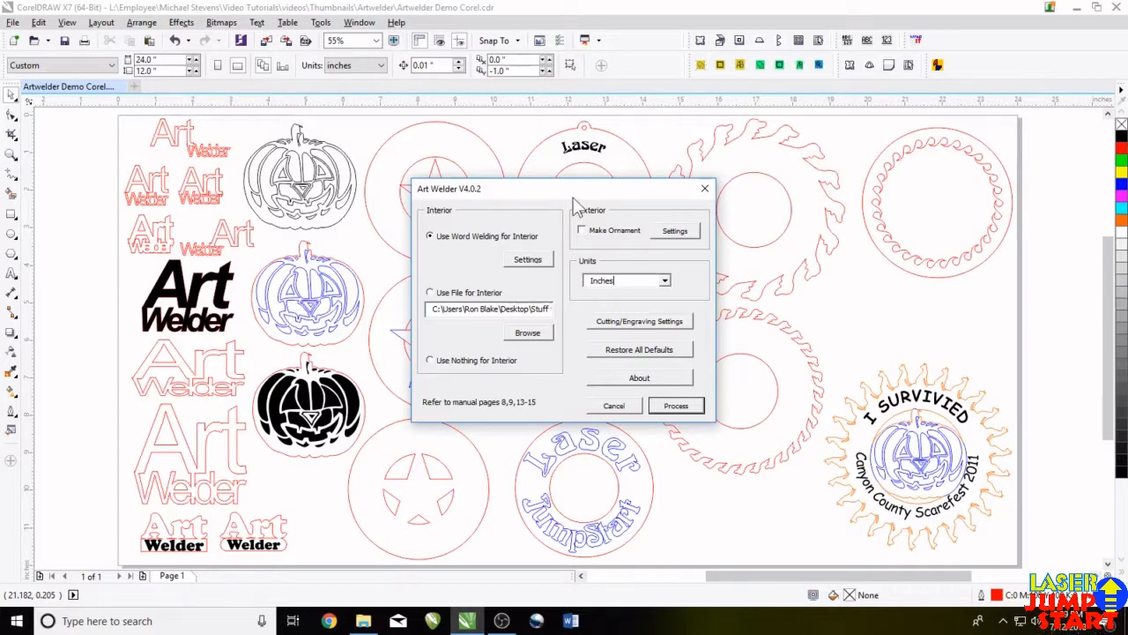
{"action": "left_click_drag", "start_coordinate": [574, 204], "coordinate": [289, 182]}
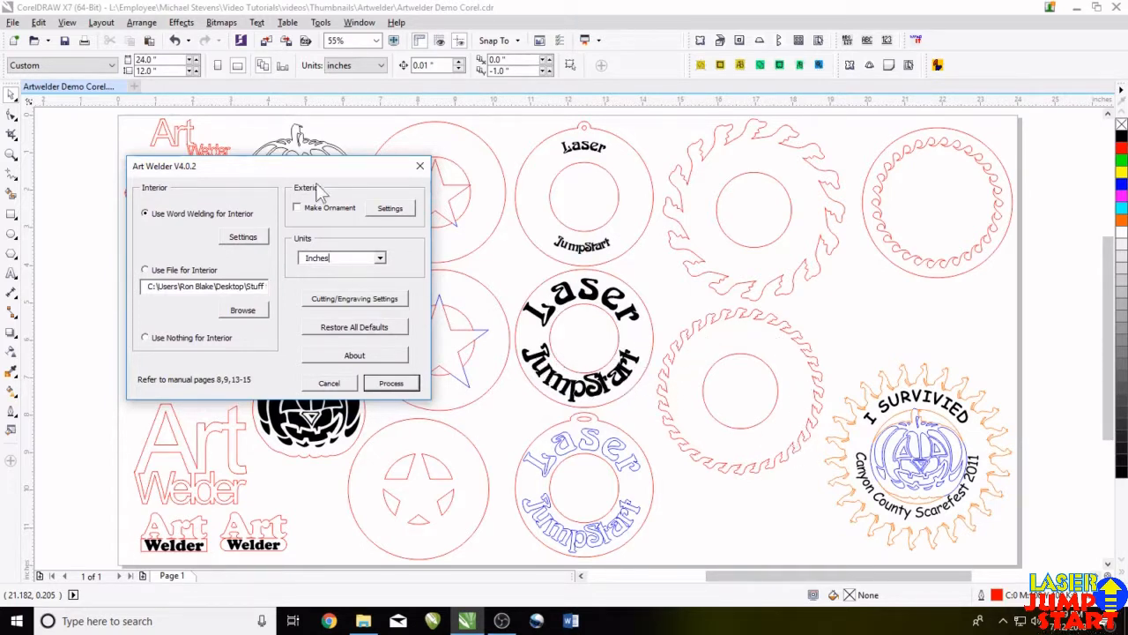
{"action": "left_click_drag", "start_coordinate": [301, 165], "coordinate": [562, 155]}
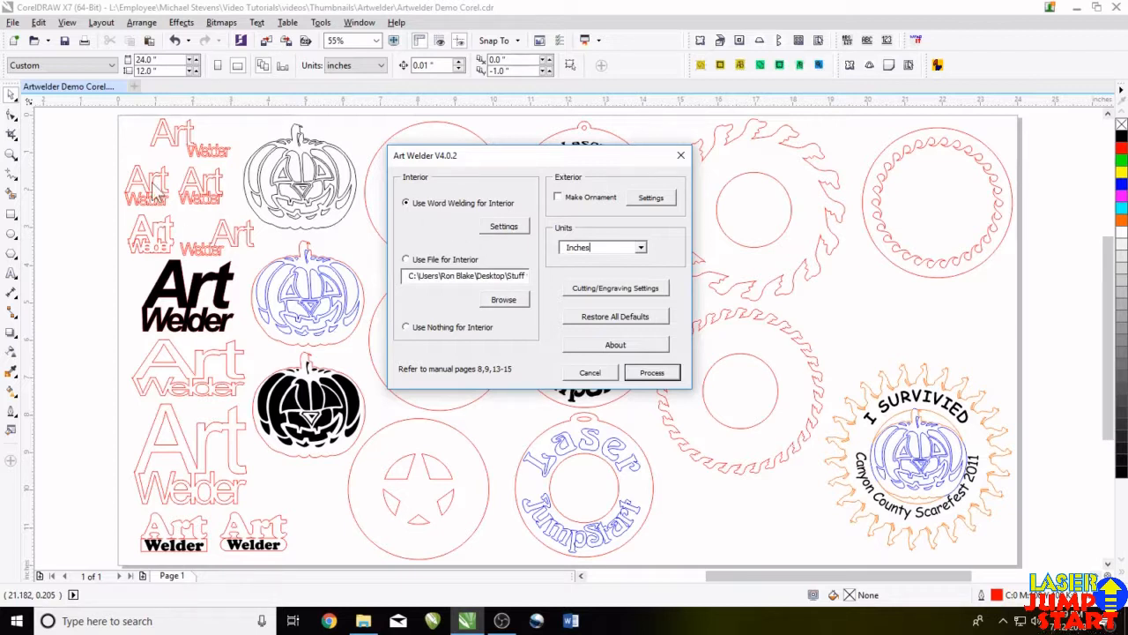
Open the word welding settings and review the available font sizes
{"action": "left_click", "coordinate": [500, 231]}
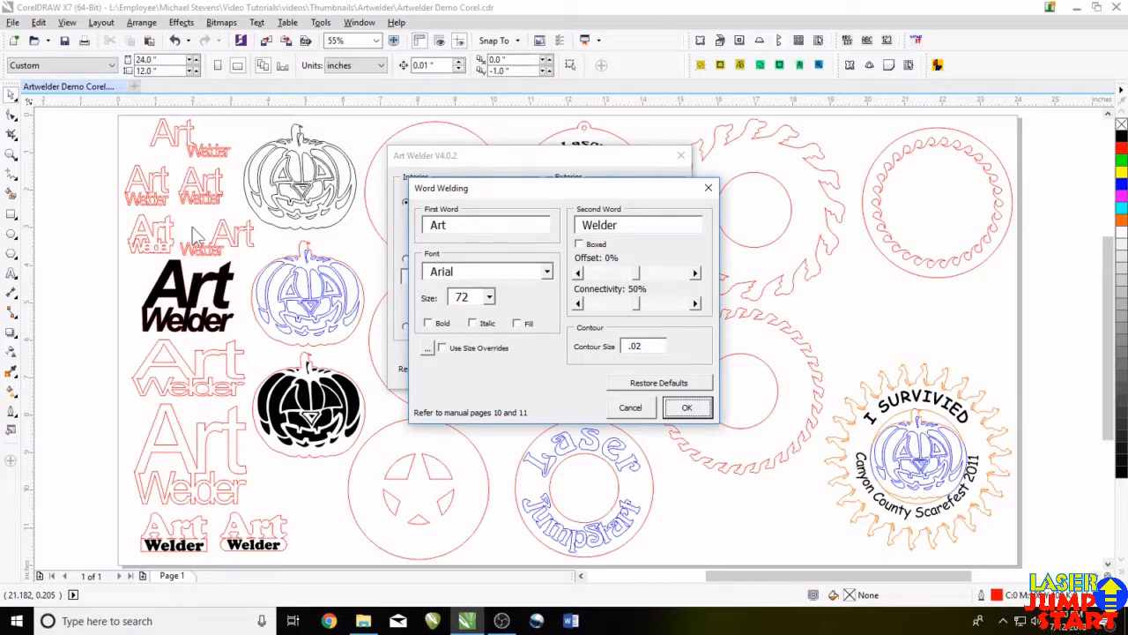
{"action": "left_click", "coordinate": [489, 297]}
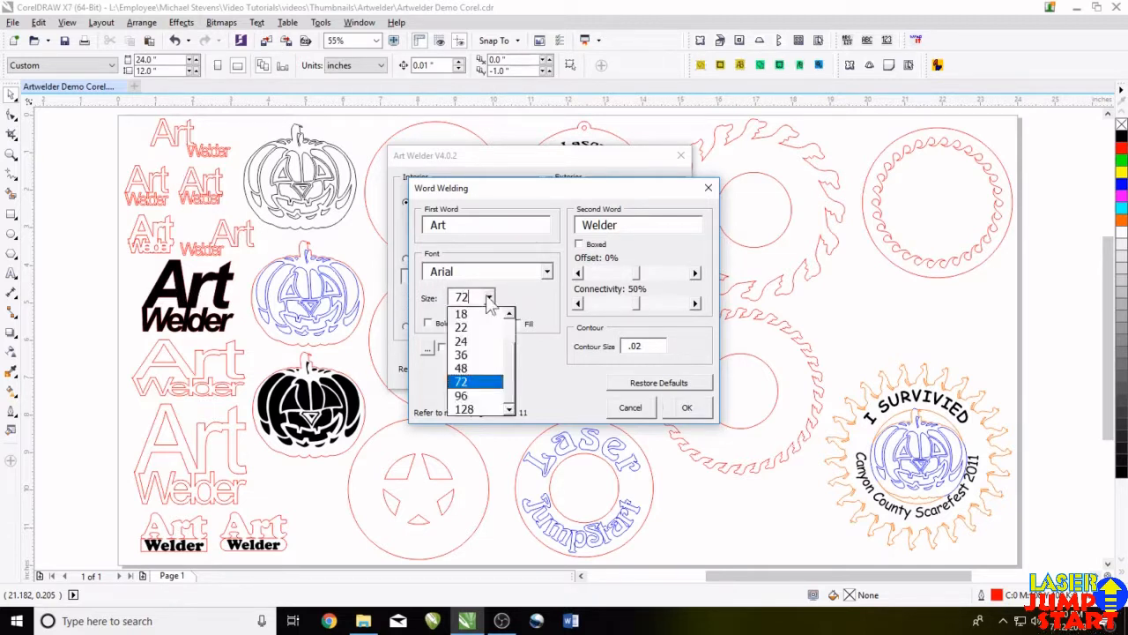
{"action": "left_click", "coordinate": [539, 313]}
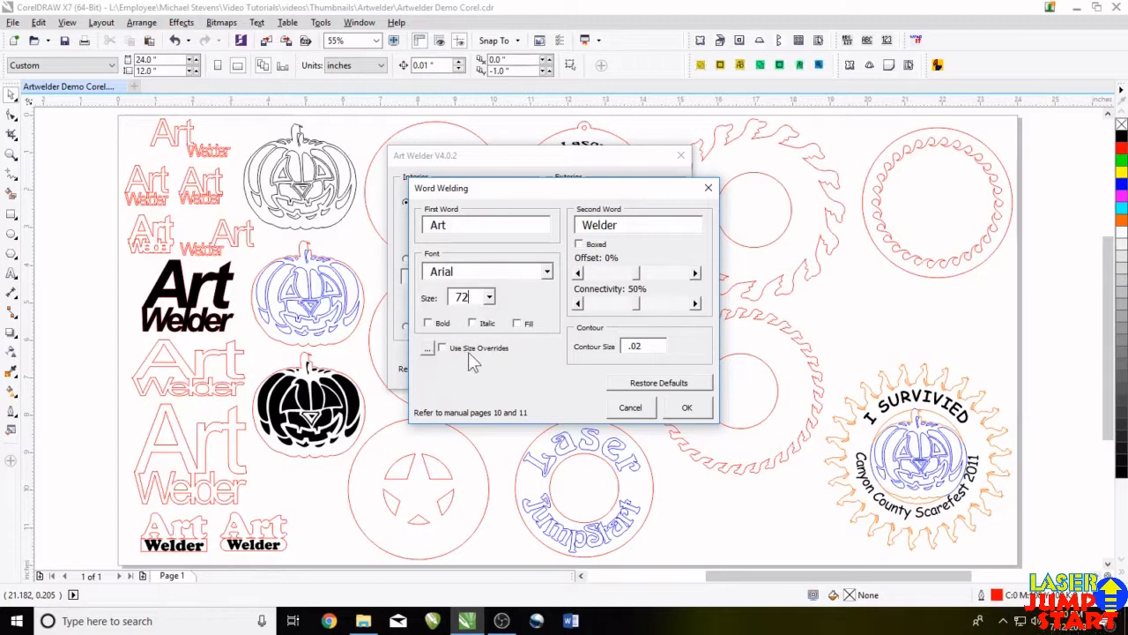
Try Maintain Aspect Ratio in the word welding size overrides, then discard the override changes
{"action": "left_click", "coordinate": [428, 349]}
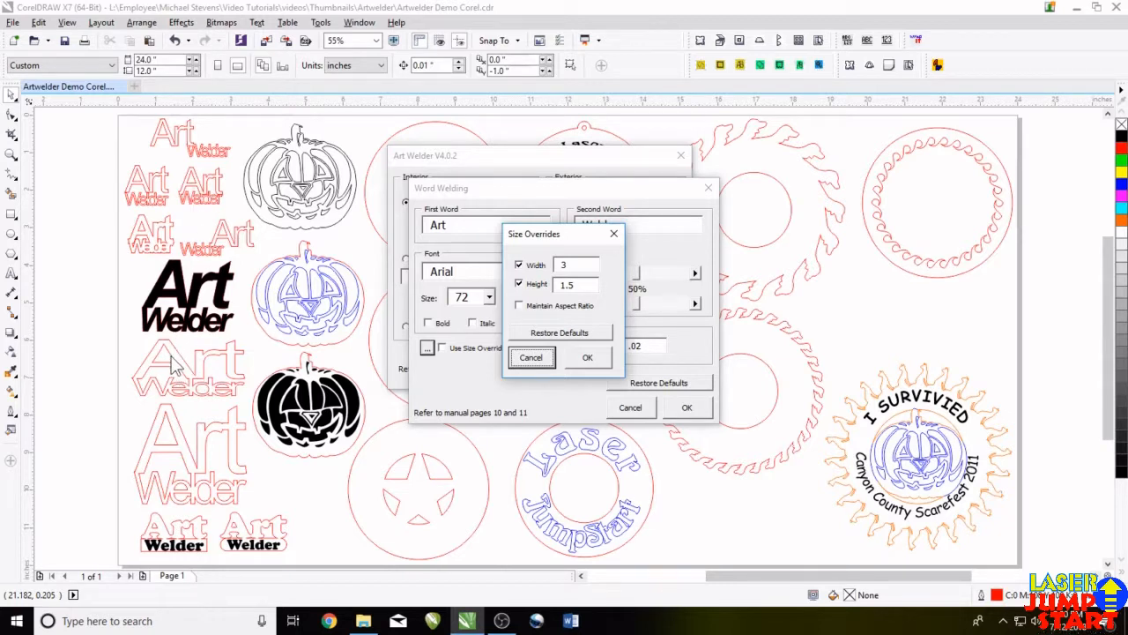
{"action": "left_click", "coordinate": [521, 306]}
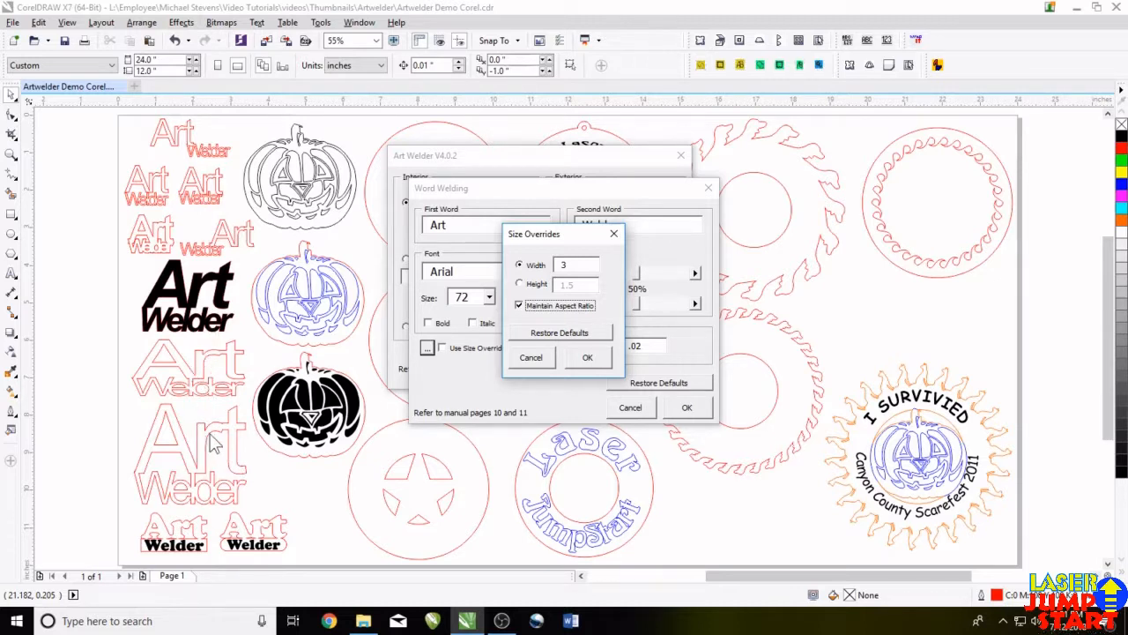
{"action": "left_click", "coordinate": [533, 358]}
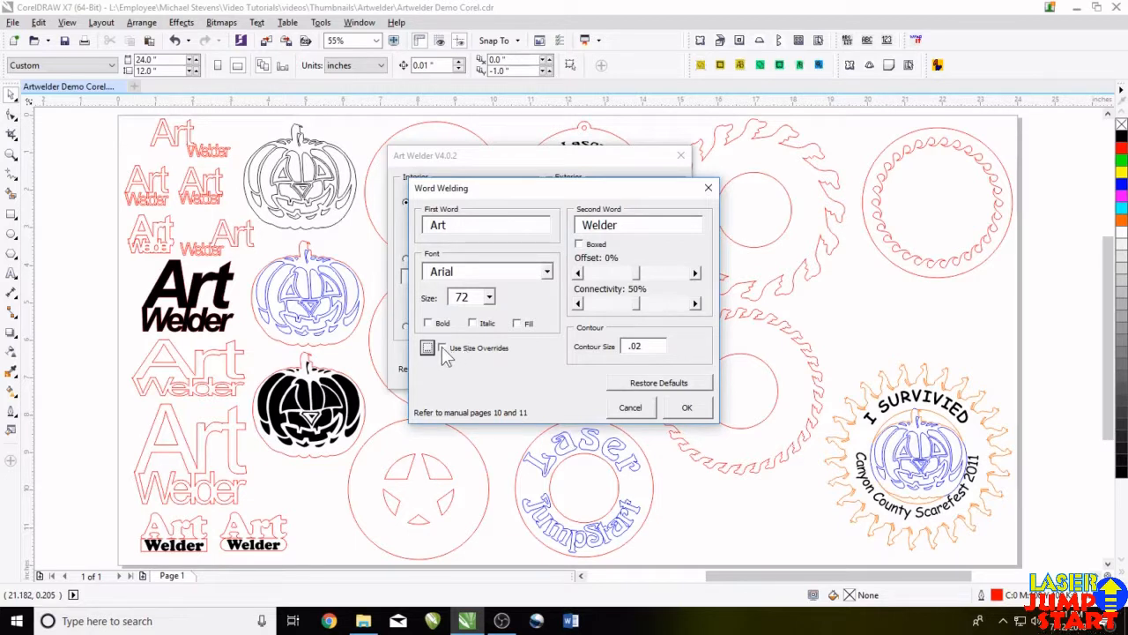
{"action": "left_click", "coordinate": [442, 348]}
Try the Boxed option and a -100% offset for the second word, then discard the word welding changes
{"action": "left_click", "coordinate": [580, 245]}
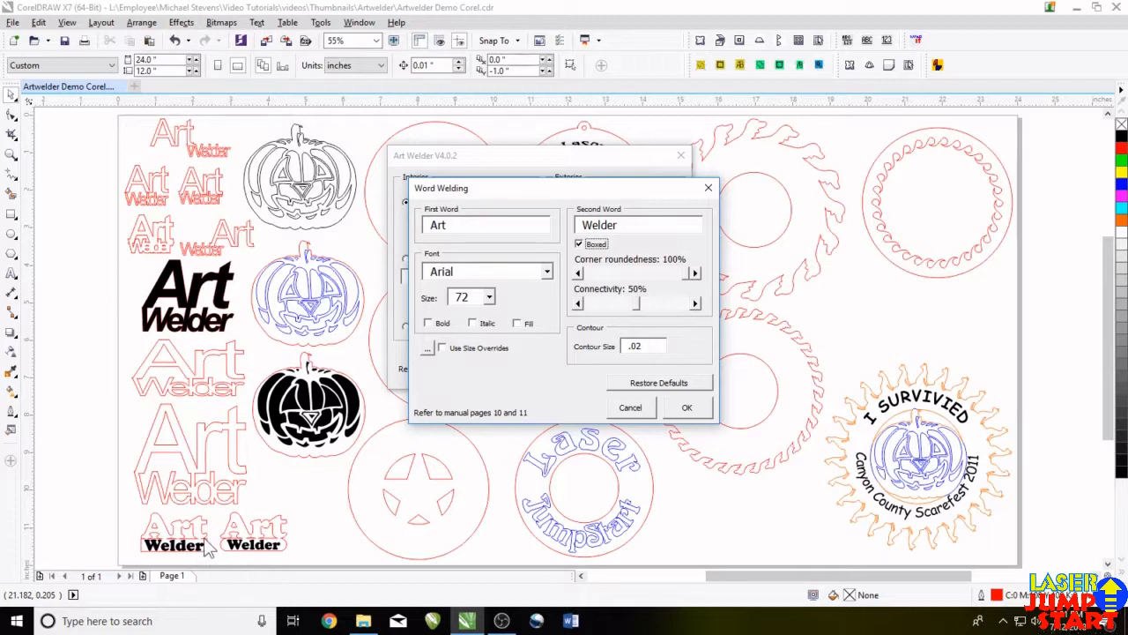
{"action": "left_click", "coordinate": [579, 244]}
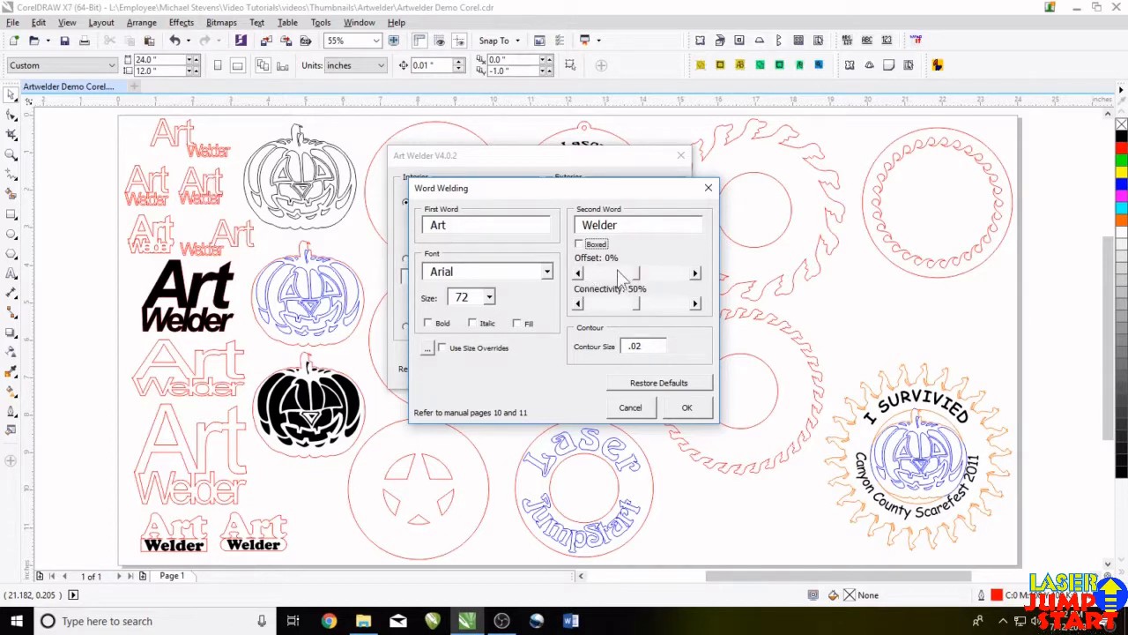
{"action": "left_click_drag", "start_coordinate": [637, 273], "coordinate": [588, 273]}
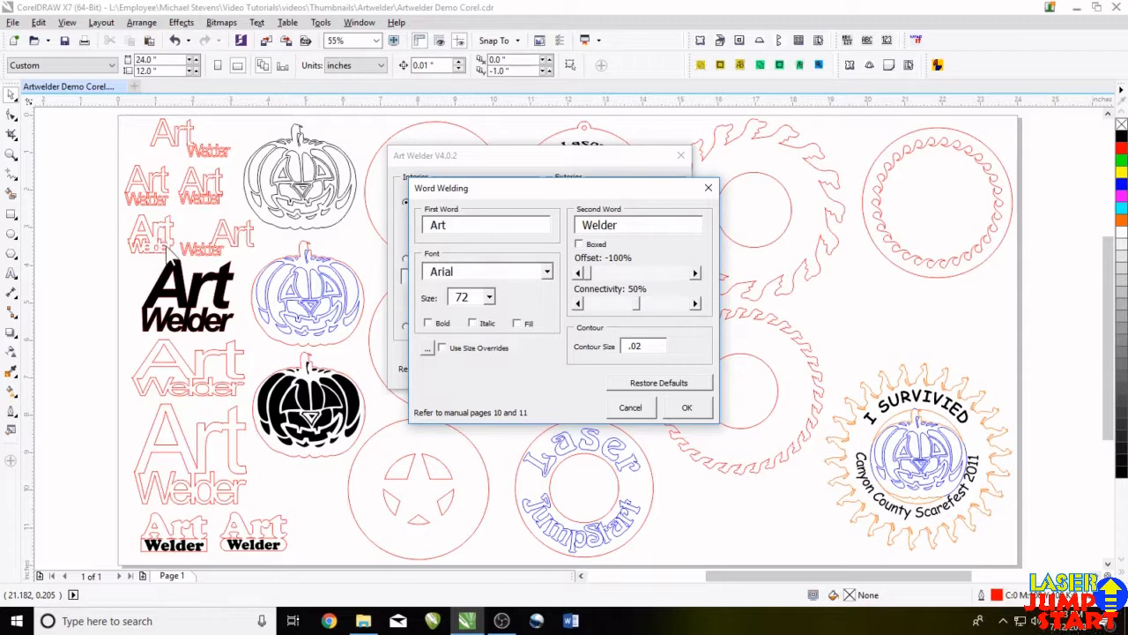
{"action": "left_click", "coordinate": [617, 409]}
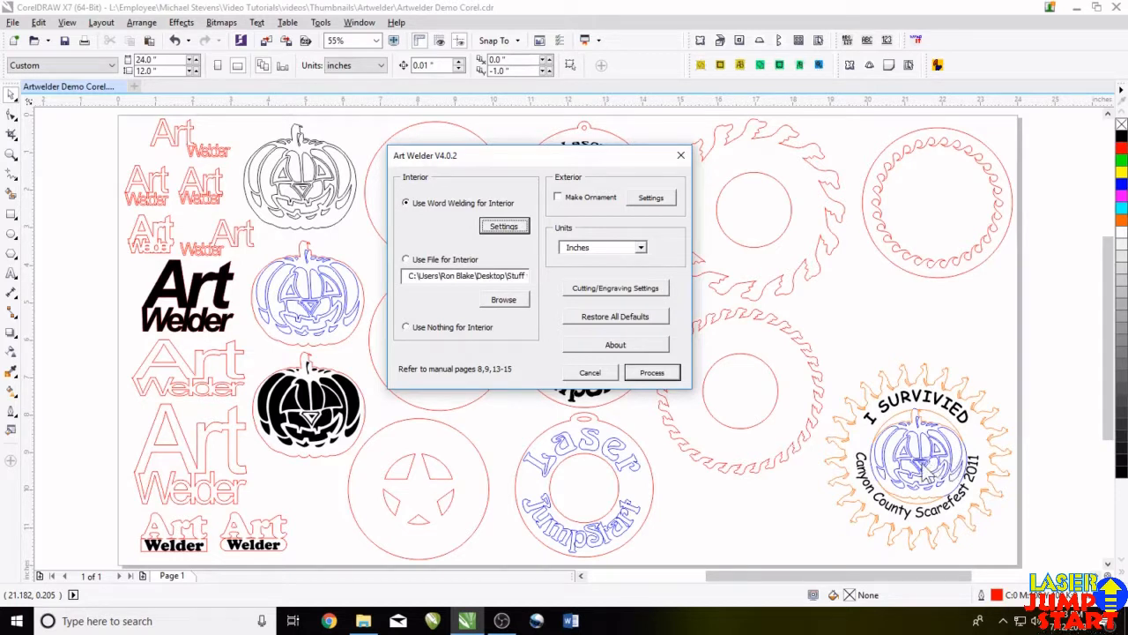
Open the exterior ornament settings clear of the sample designs and try the No Hanger option, leaving it enabled
{"action": "left_click_drag", "start_coordinate": [578, 151], "coordinate": [244, 97]}
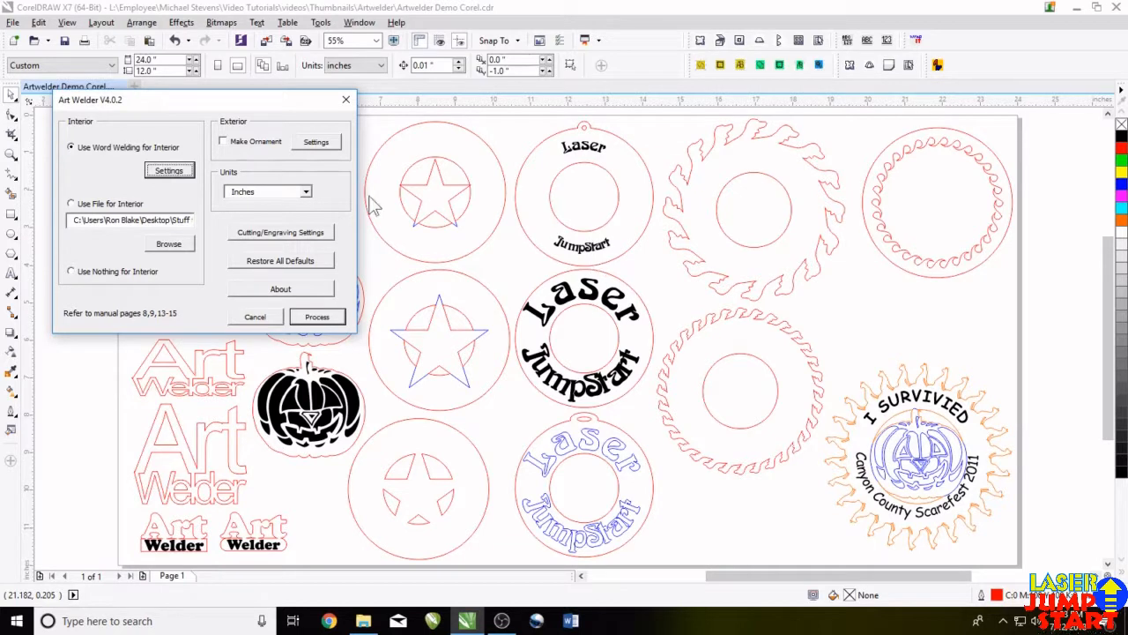
{"action": "left_click", "coordinate": [305, 143]}
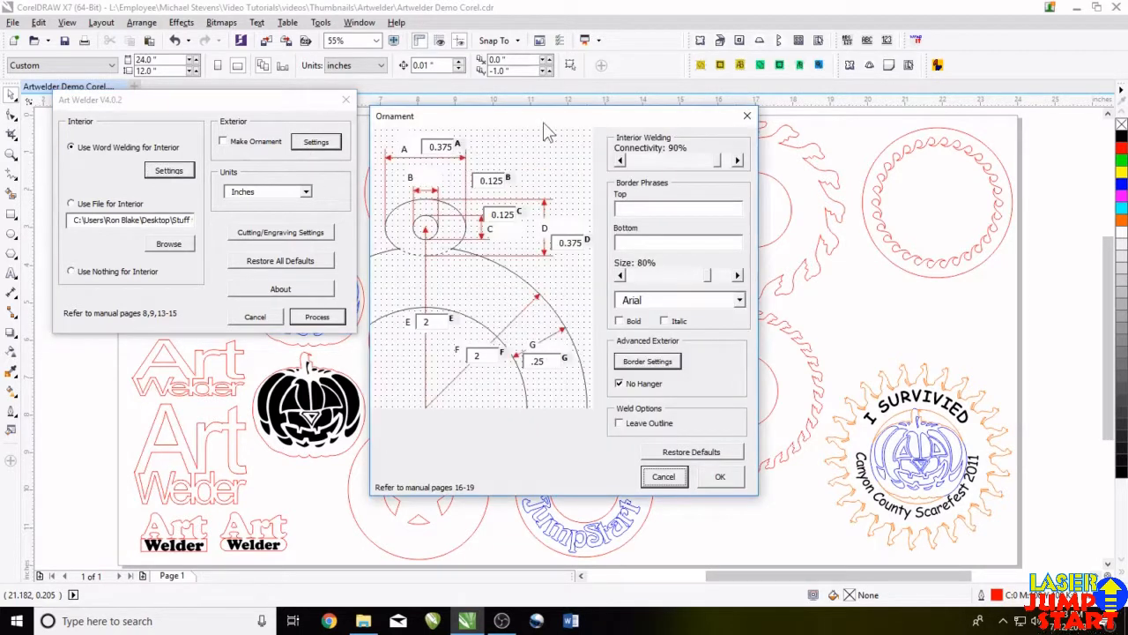
{"action": "left_click_drag", "start_coordinate": [544, 123], "coordinate": [188, 63]}
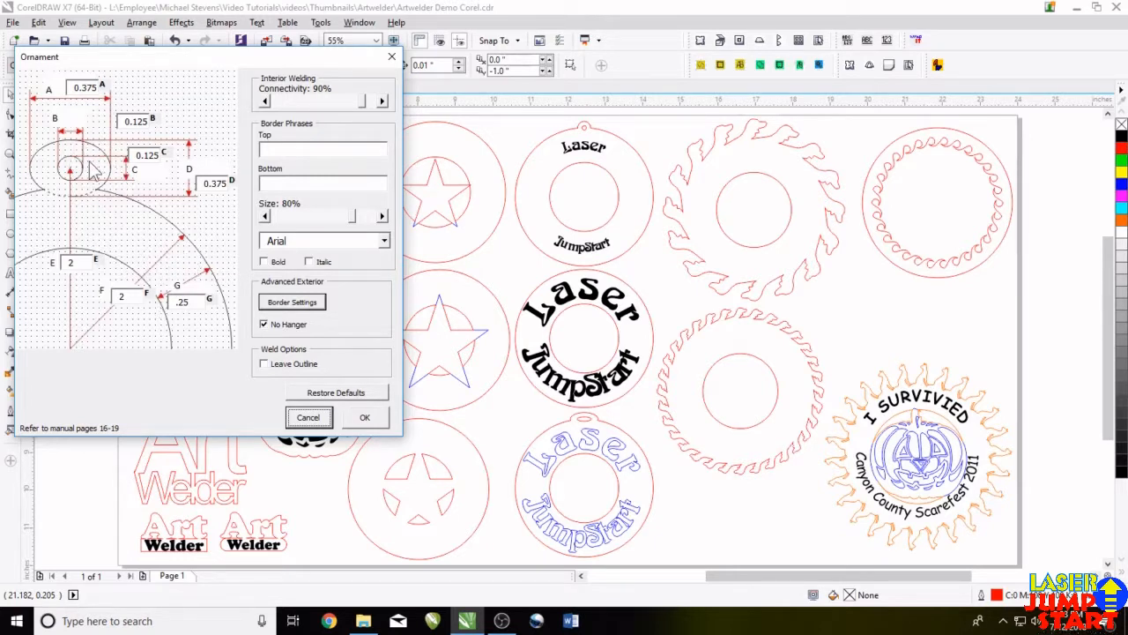
{"action": "left_click", "coordinate": [264, 325]}
{"action": "left_click", "coordinate": [263, 325]}
Open the ornament's fancy border settings and try switching the inside and outside borders, leaving both enabled
{"action": "left_click", "coordinate": [287, 305]}
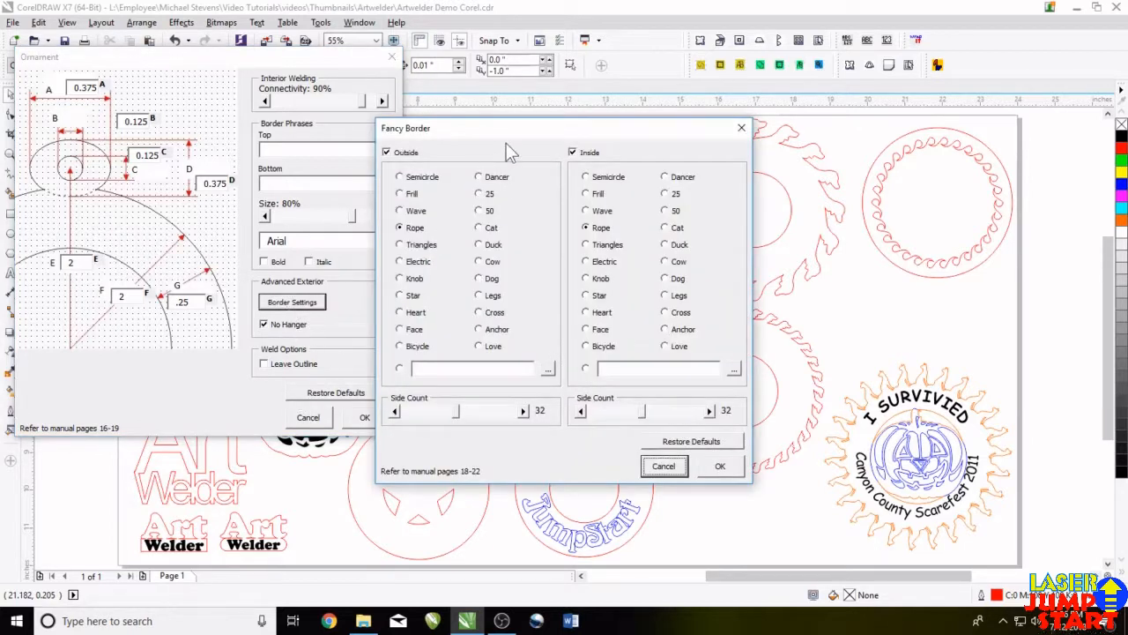
{"action": "left_click_drag", "start_coordinate": [506, 143], "coordinate": [184, 83]}
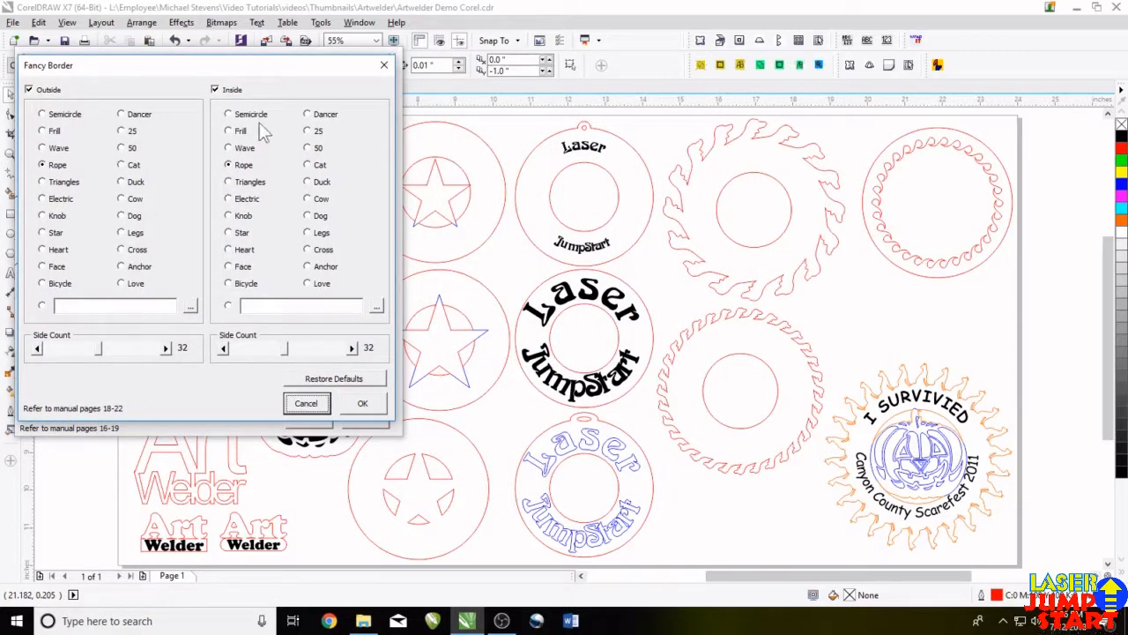
{"action": "left_click", "coordinate": [214, 89]}
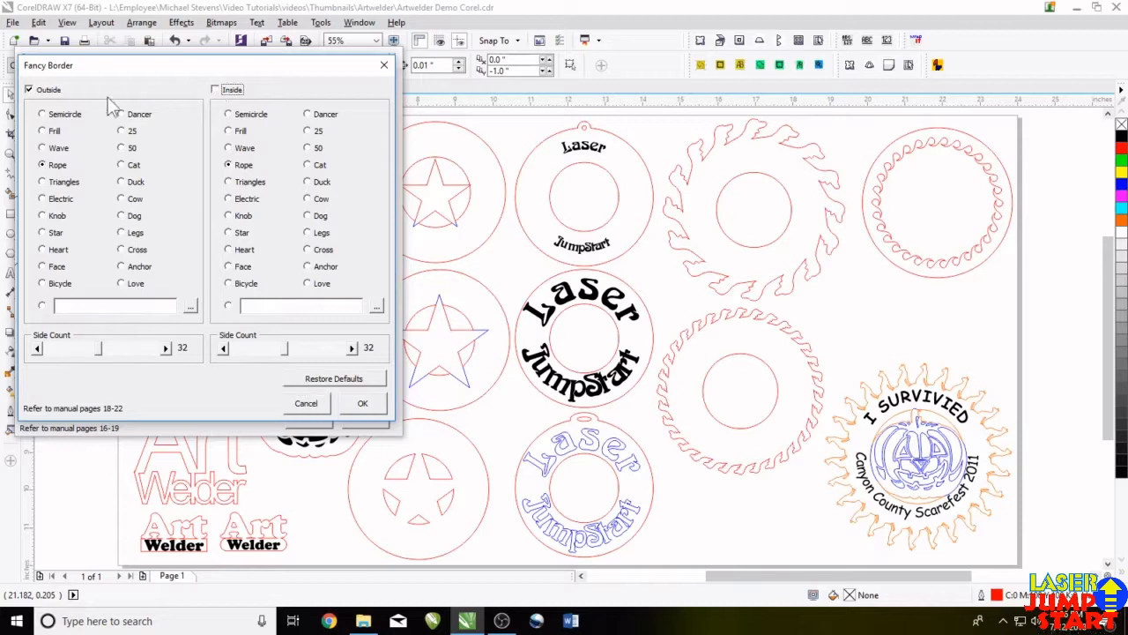
{"action": "left_click", "coordinate": [30, 90]}
{"action": "left_click", "coordinate": [216, 90]}
{"action": "left_click", "coordinate": [29, 91]}
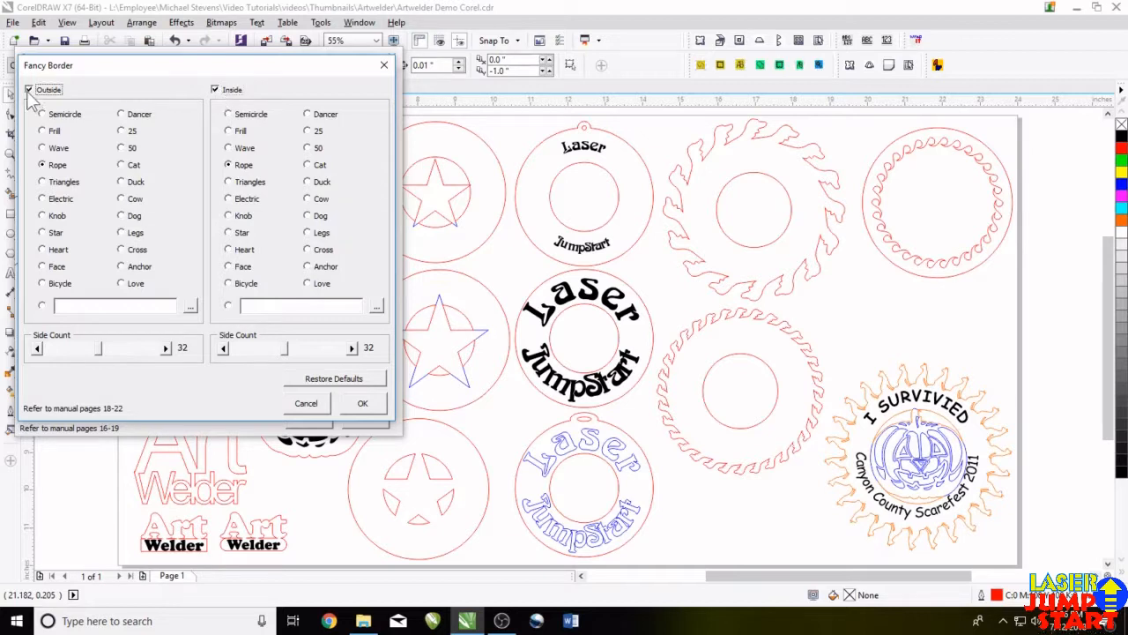